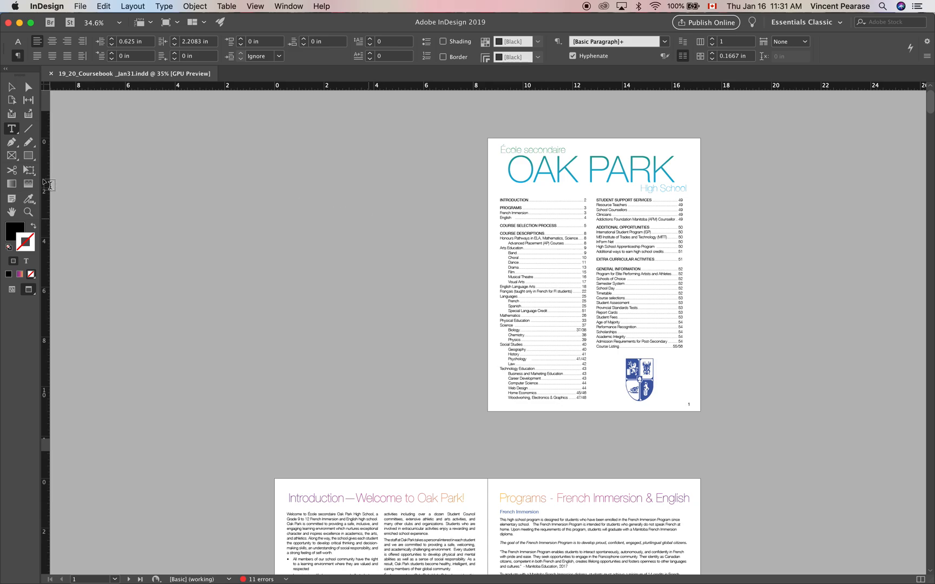
Run the IDImposer11-Pro.jsxbin script on the 19_20_Coursebook _Jan31 document.
left_click(11, 87)
scroll(377, 247, "down", 5)
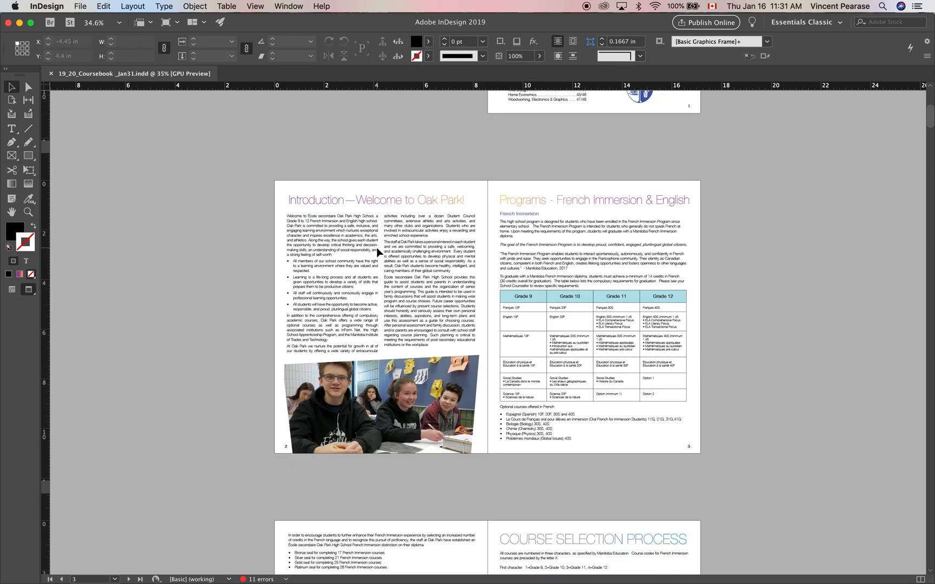
scroll(377, 248, "up", 5)
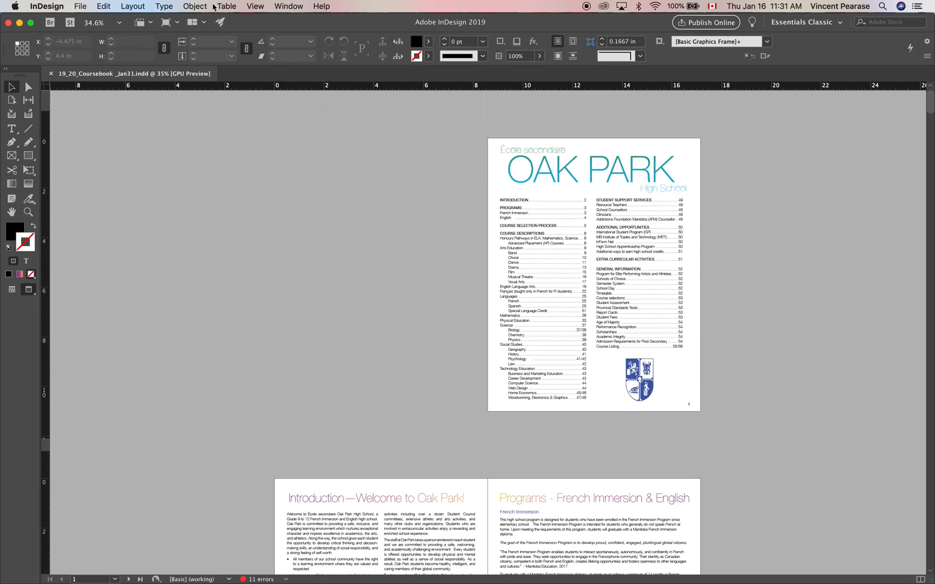
left_click(287, 7)
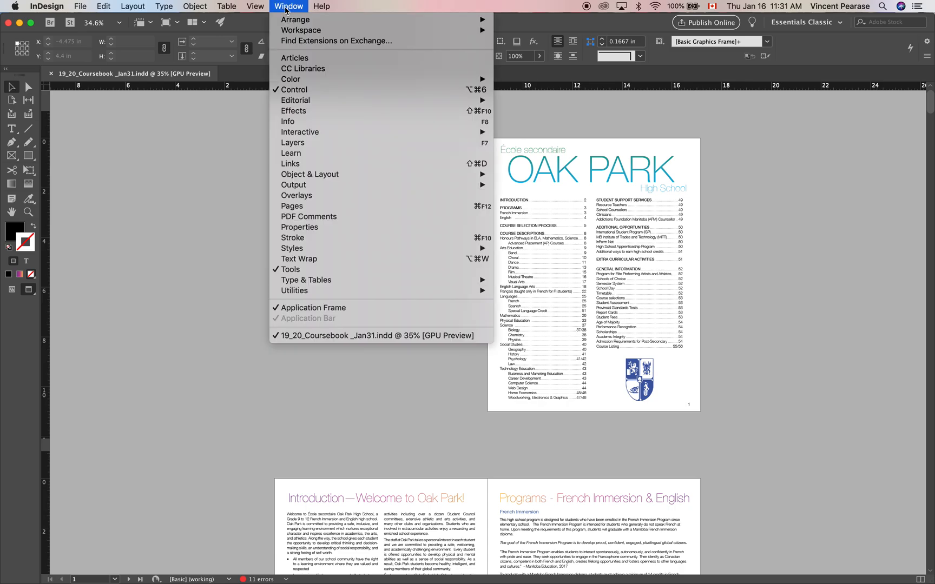
mouse_move(327, 290)
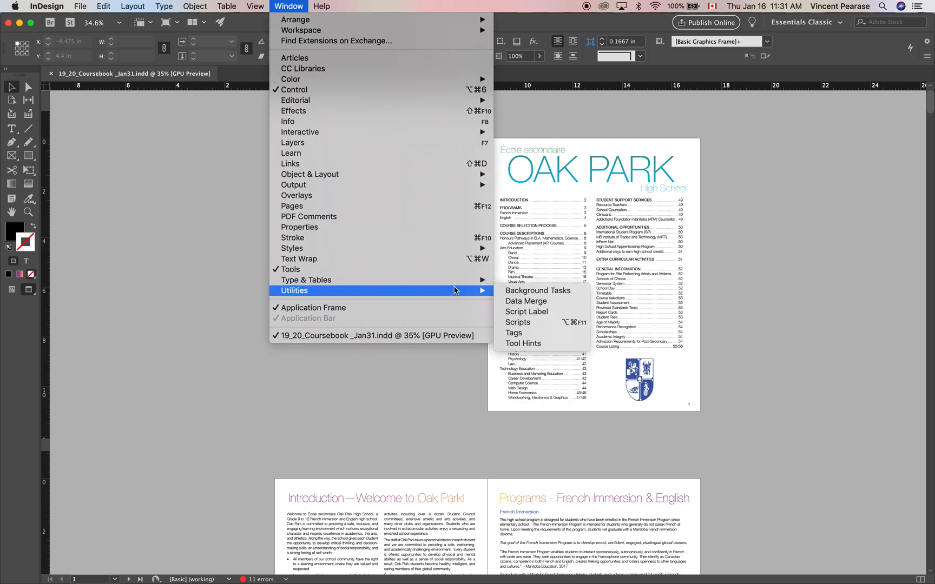
left_click(529, 326)
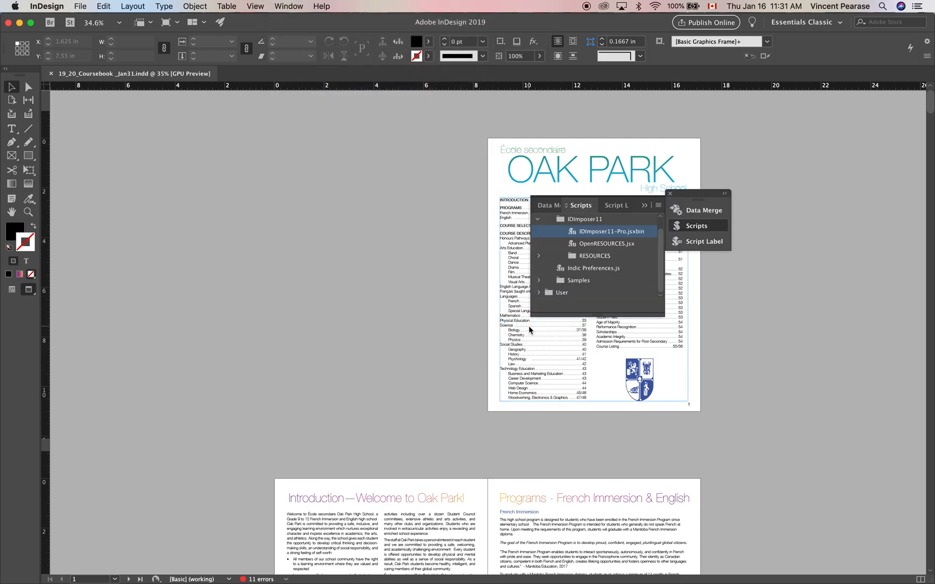
double_click(573, 232)
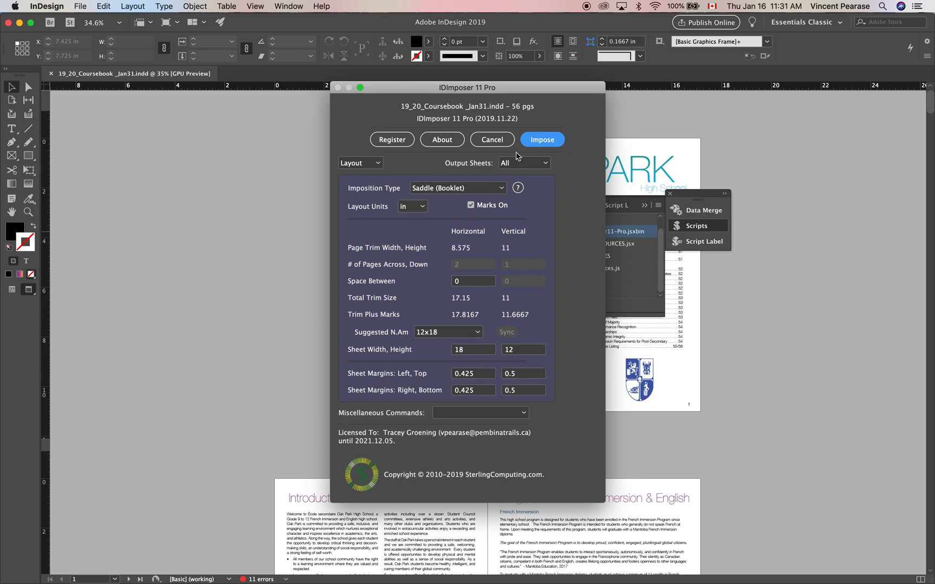
Impose all pages as a Saddle (Booklet) layout on 18 x 12 in sheets, dismissing the intermediate PDF and dialogs.
left_click(543, 143)
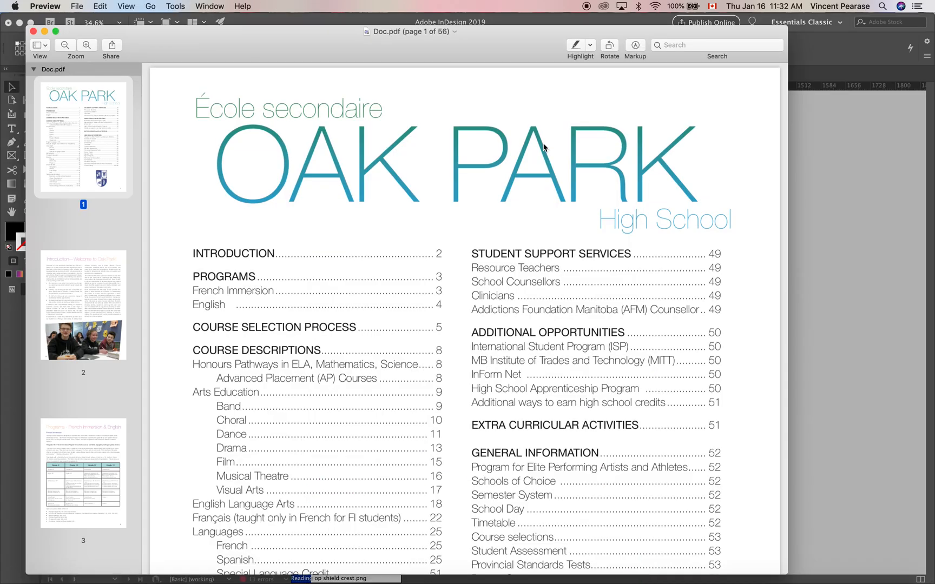
left_click(45, 31)
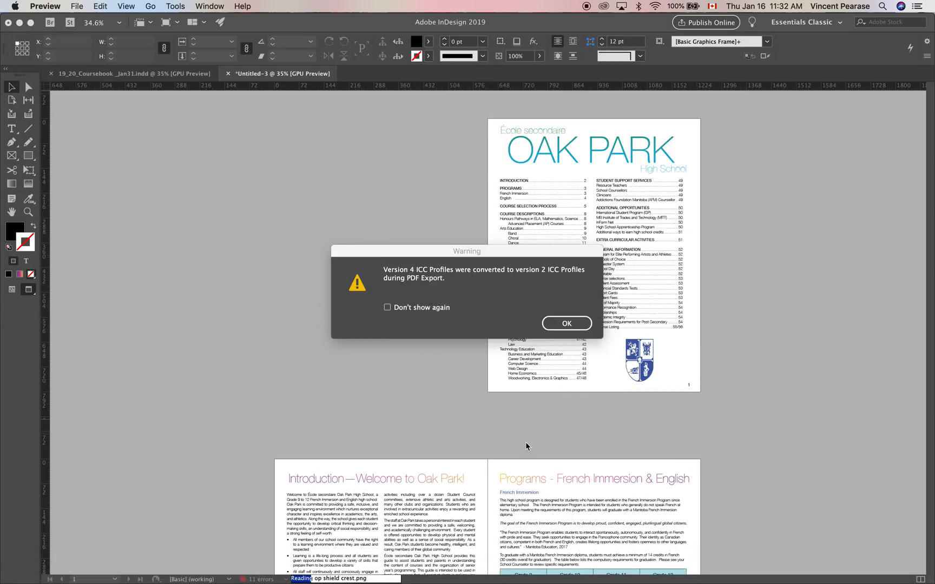
left_click(567, 323)
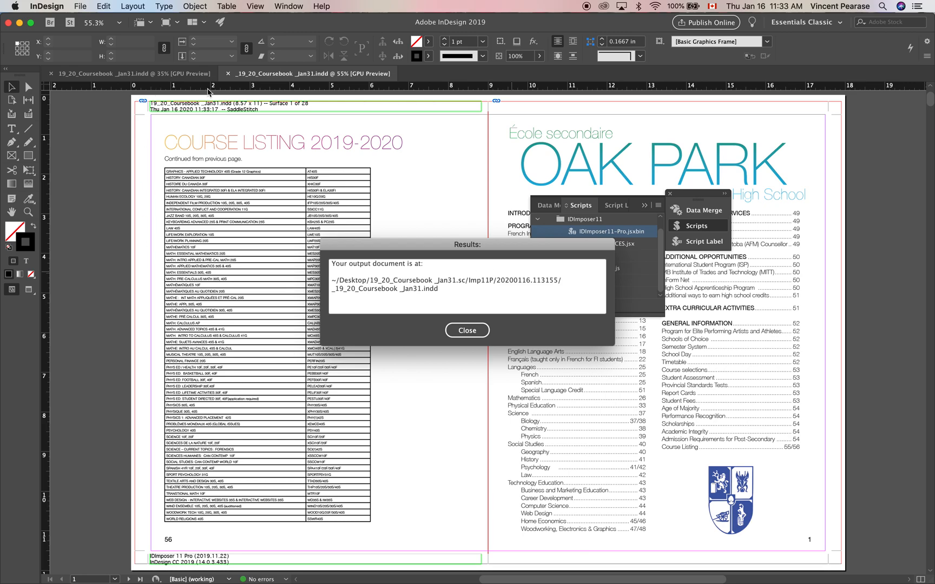
left_click(467, 330)
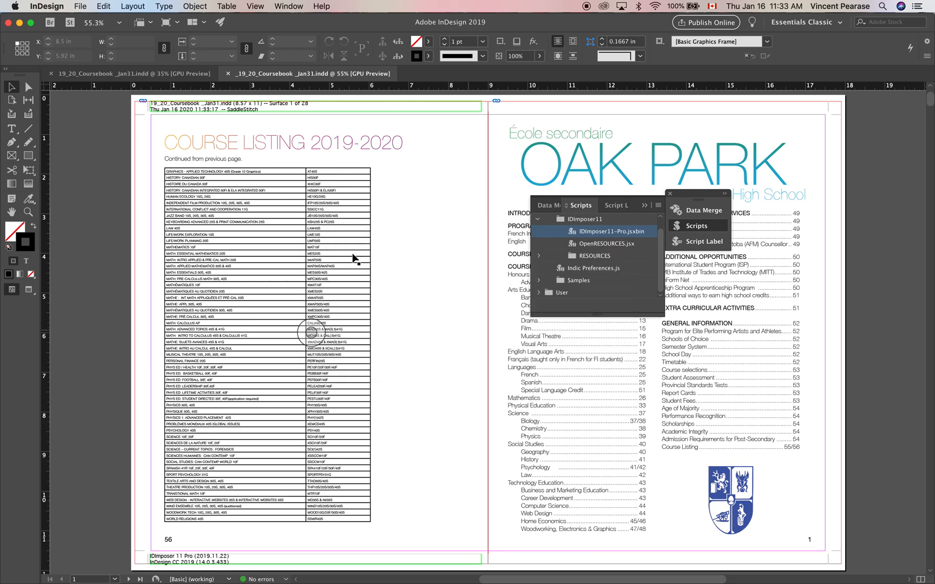
Start exporting the imposed document to the Desktop as Adobe PDF (Print), named _19_20_Coursebook _Demo.pdf.
left_click(80, 7)
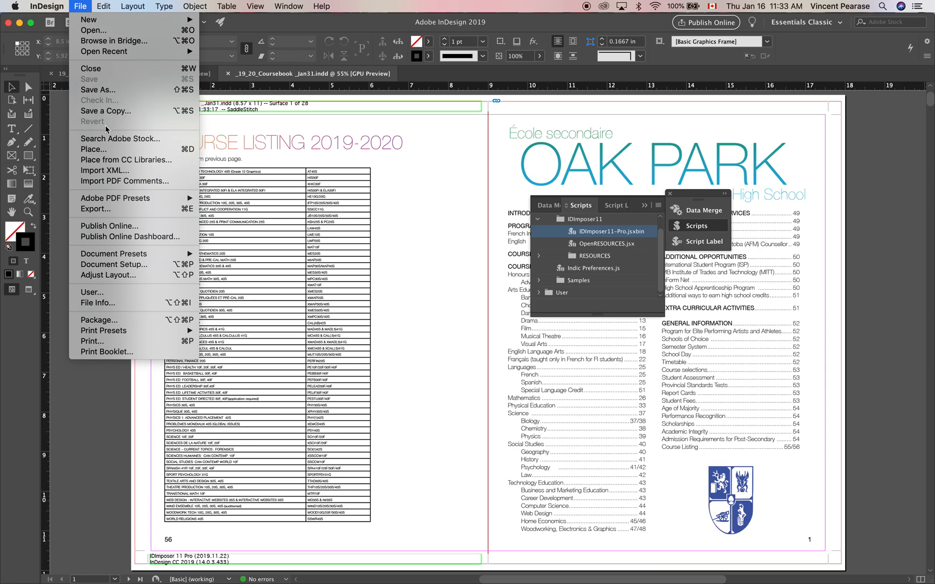
left_click(115, 210)
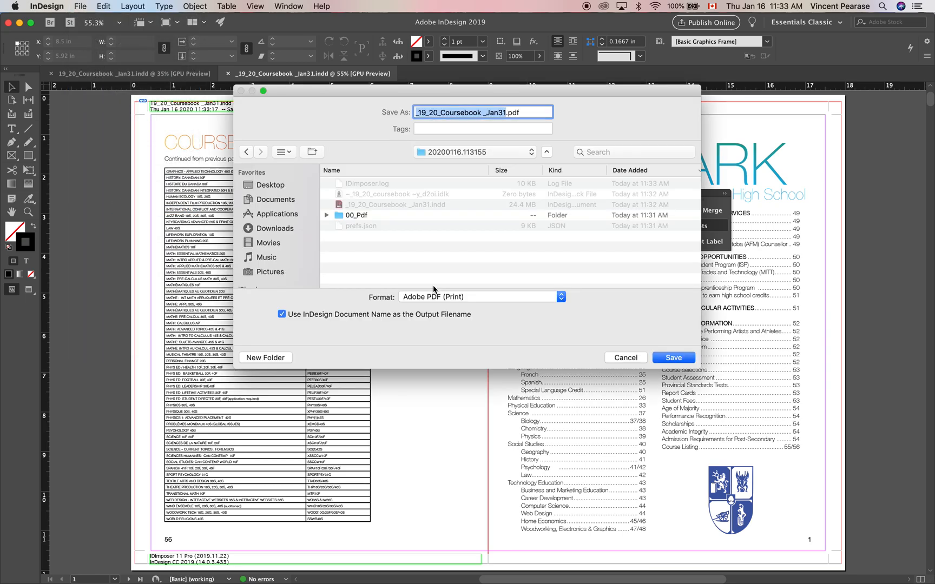
left_click(462, 297)
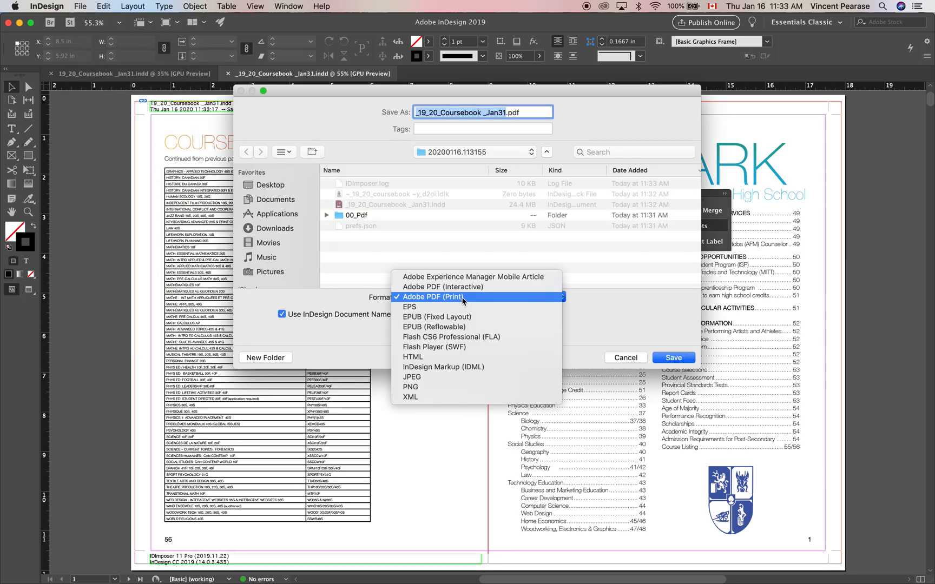
left_click(463, 298)
left_click(502, 113)
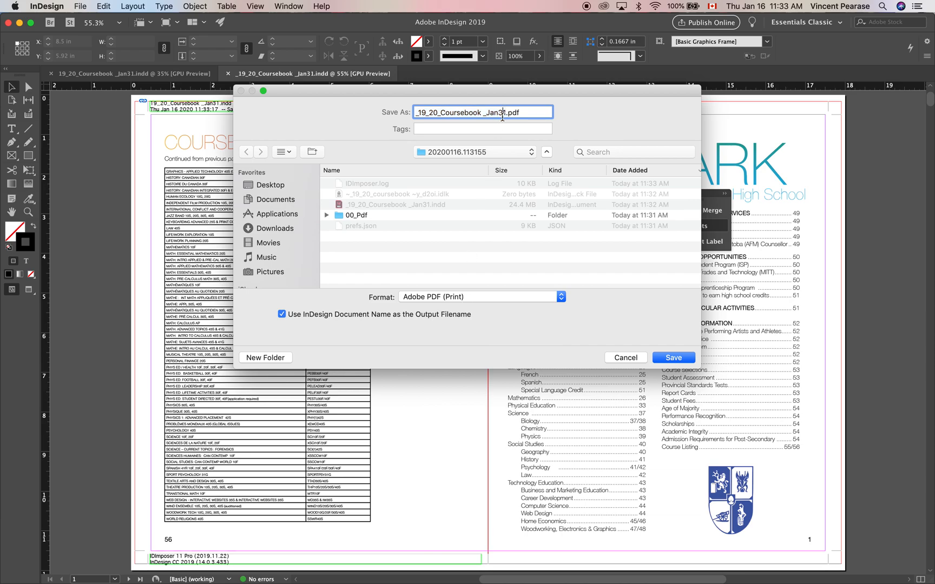
left_click_drag(506, 113, 486, 112)
type("Demo")
left_click(276, 186)
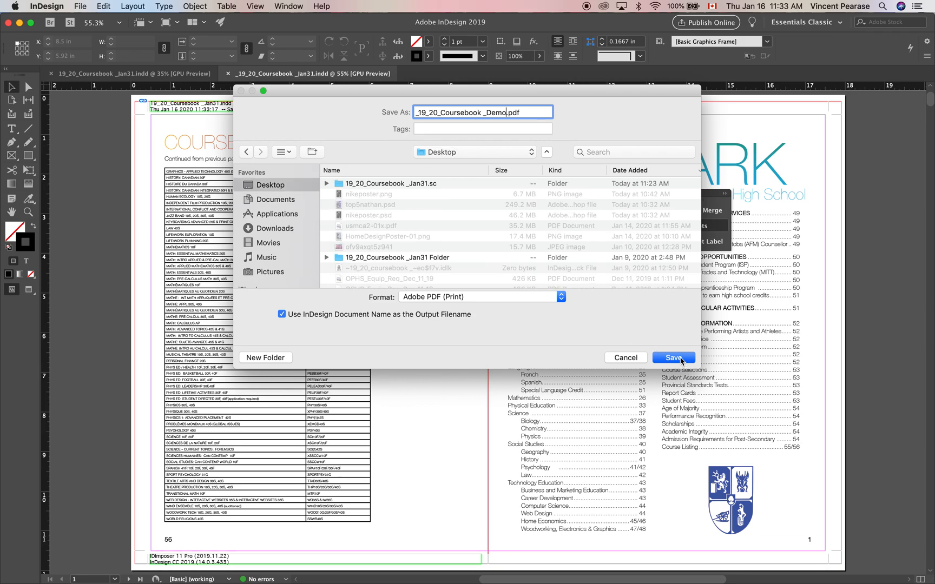
left_click(674, 358)
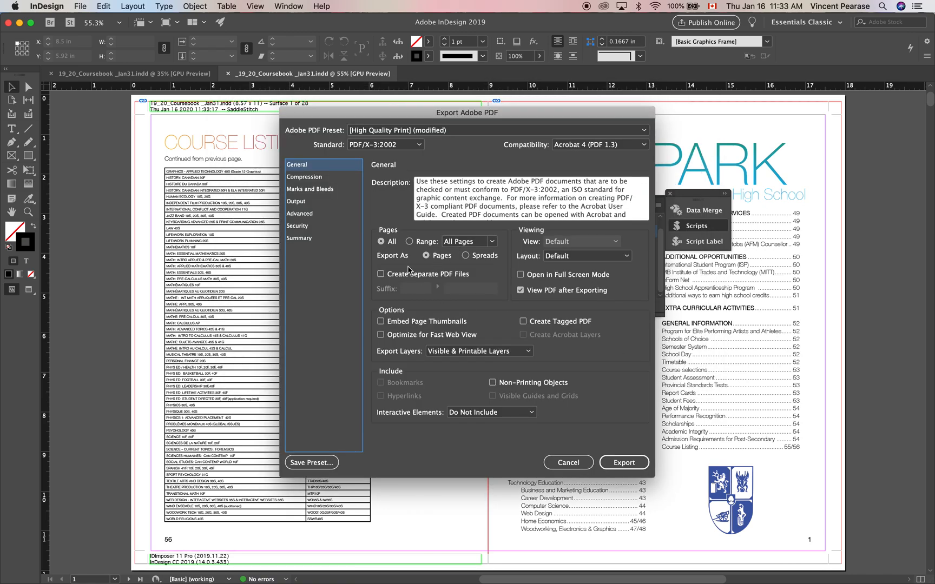
Export the PDF as spreads with Acrobat 8/9 (PDF 1.7) compatibility, reviewing the compression and marks and bleeds settings.
left_click(466, 256)
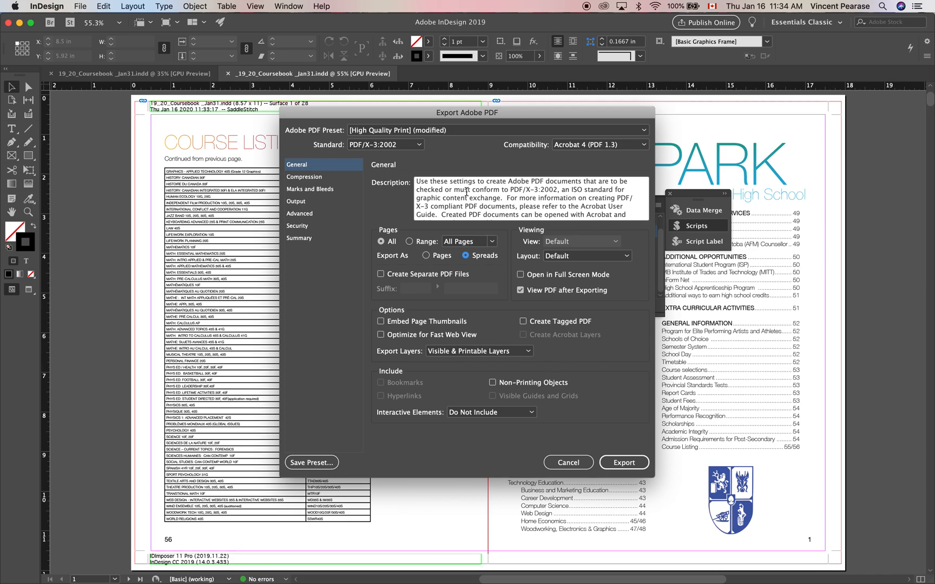
left_click(592, 145)
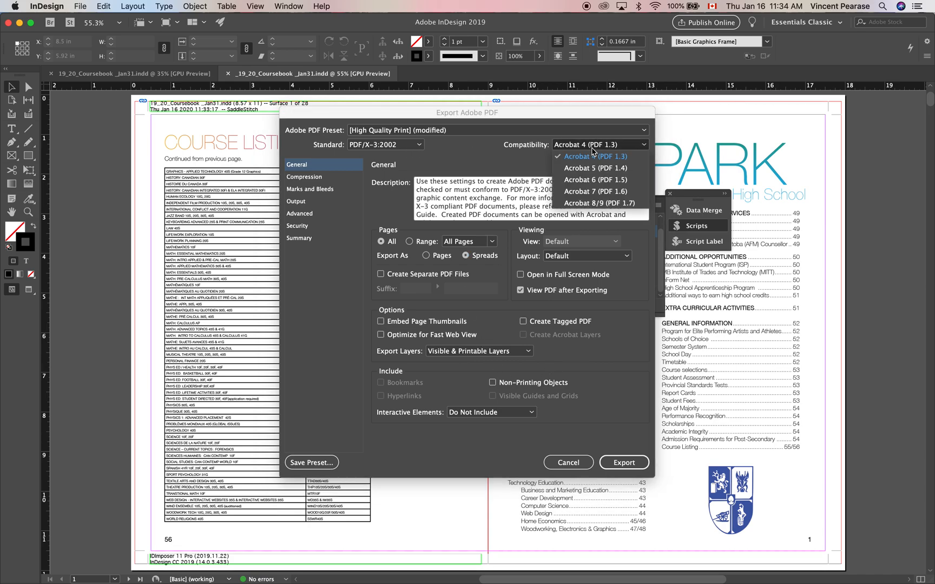
left_click(587, 204)
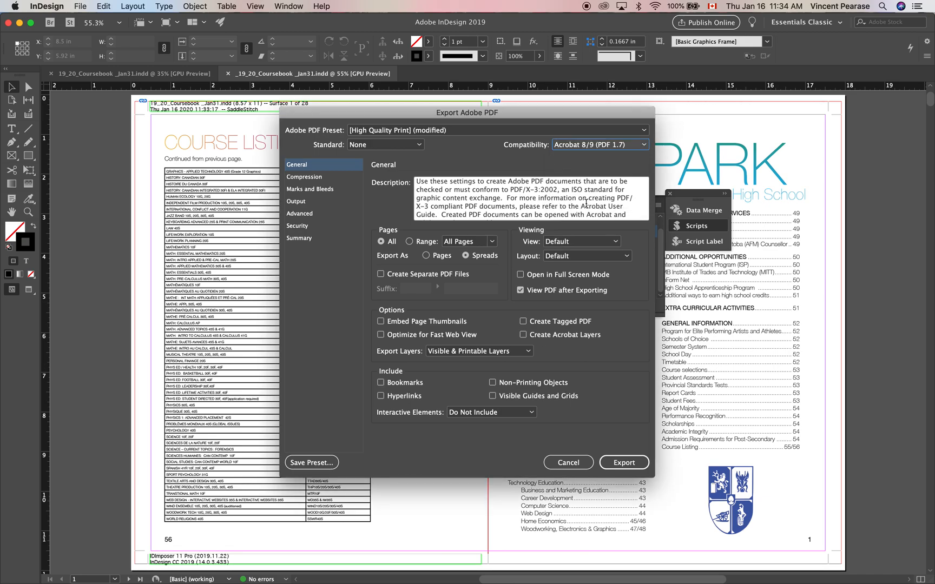
left_click(304, 177)
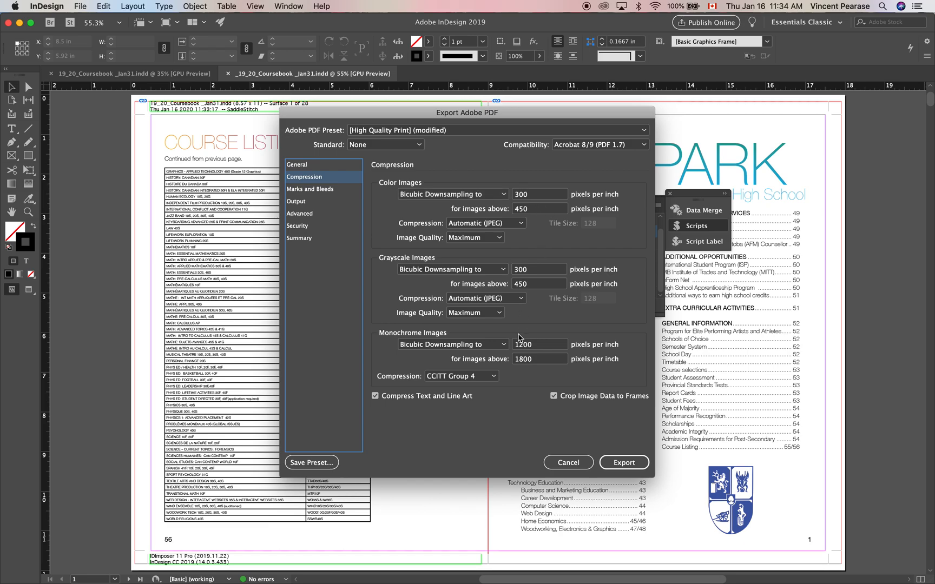
left_click(316, 196)
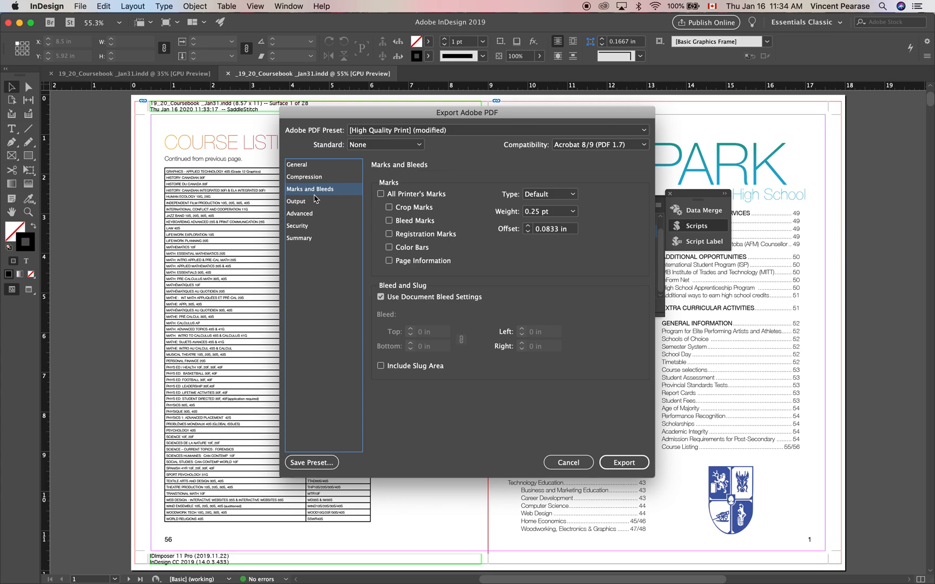
left_click(628, 465)
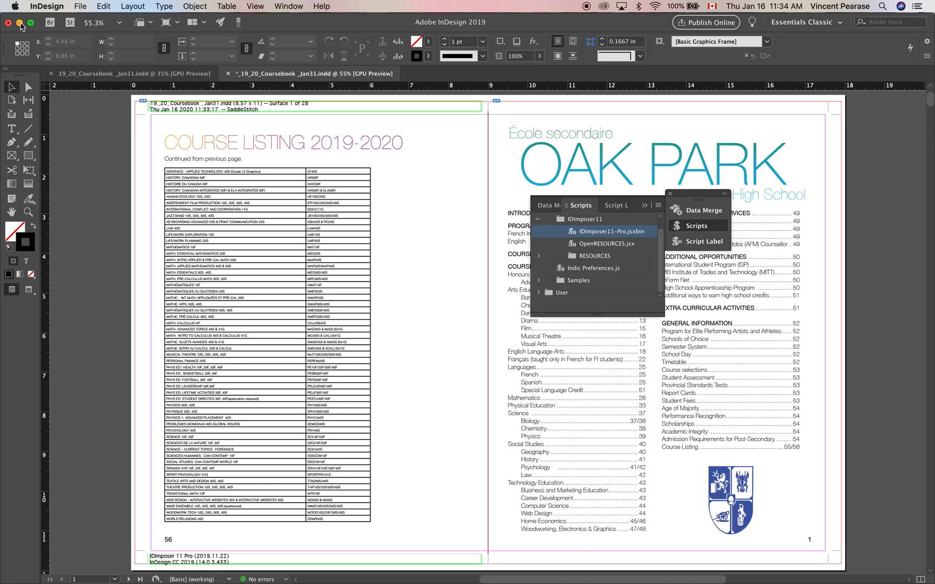
Clear the document and folder windows off the desktop and examine the first imposed spread in the exported Demo PDF.
left_click(20, 23)
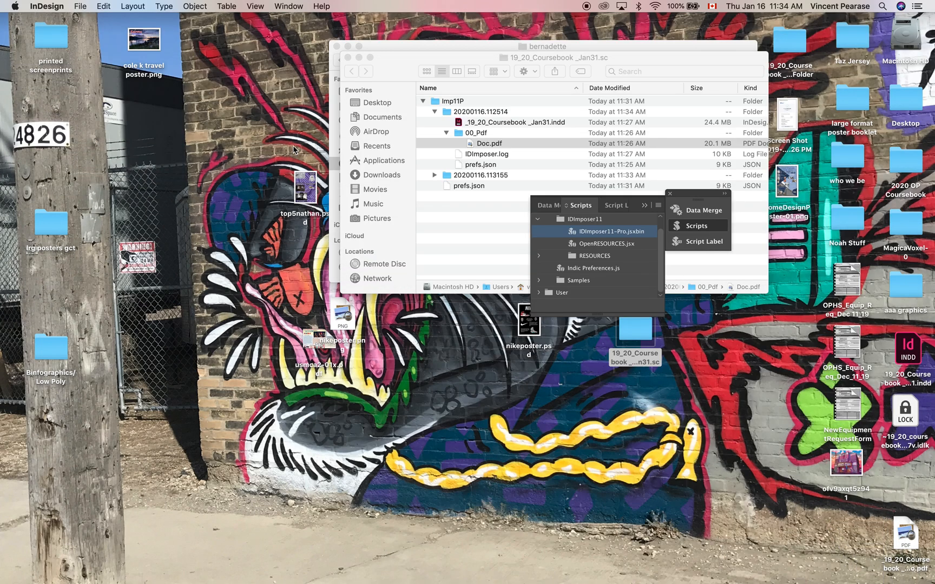
left_click(348, 57)
left_click(337, 46)
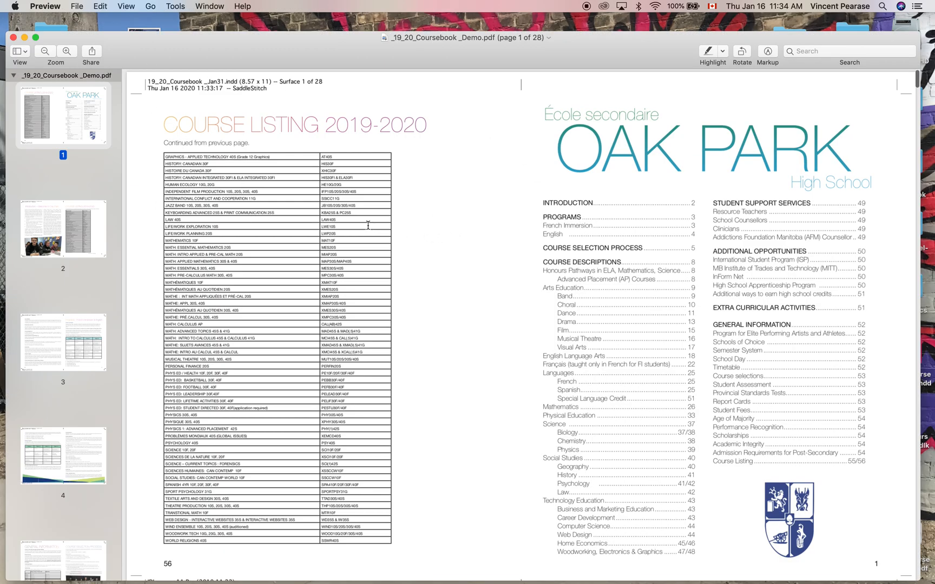
scroll(361, 211, "down", 5)
scroll(362, 221, "up", 5)
scroll(495, 268, "down", 2)
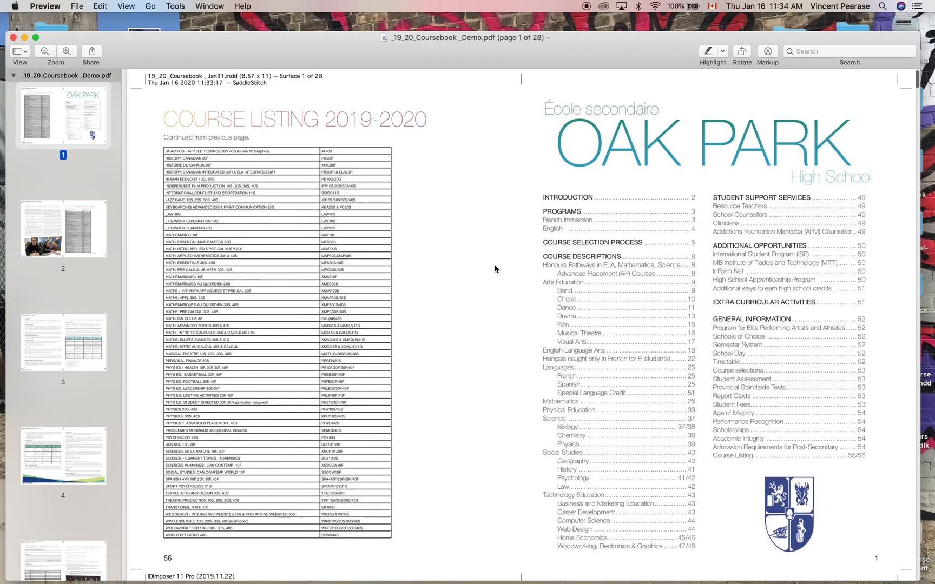